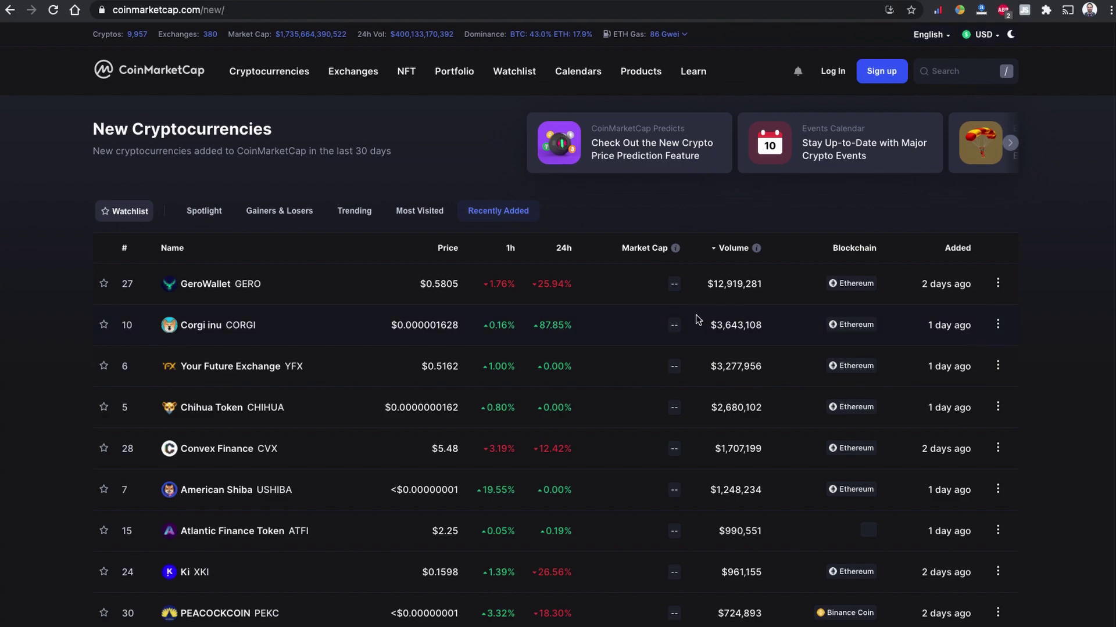
Open the Corgi inu (CORGI) coin page from Recently Added and scroll through its overview
drag(708, 327, 766, 330)
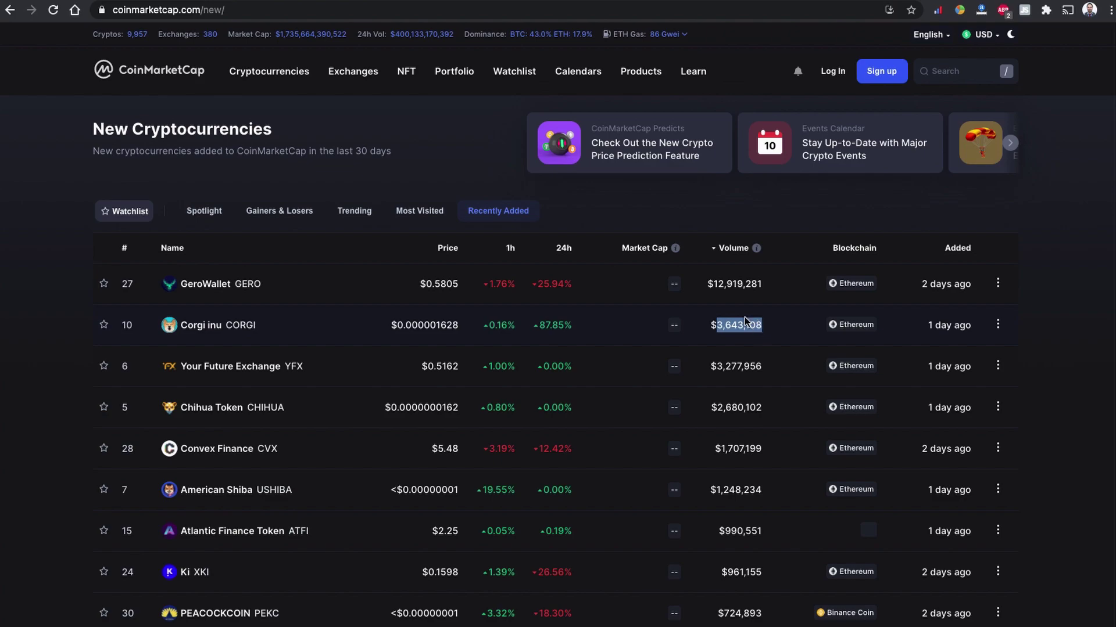
click(237, 325)
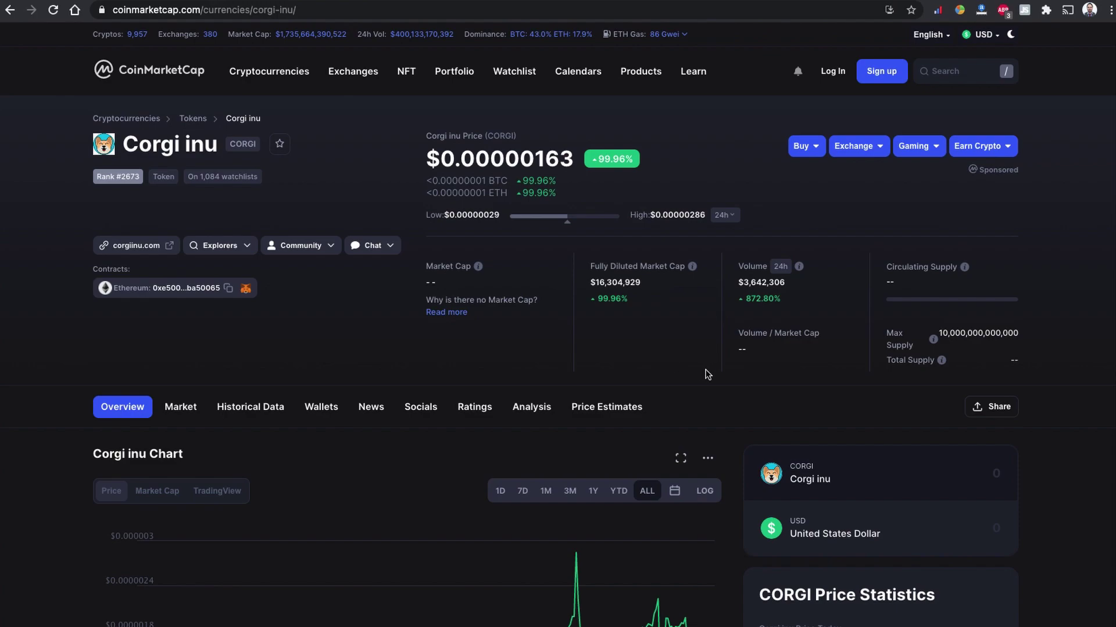
scroll(594, 444, down, 20)
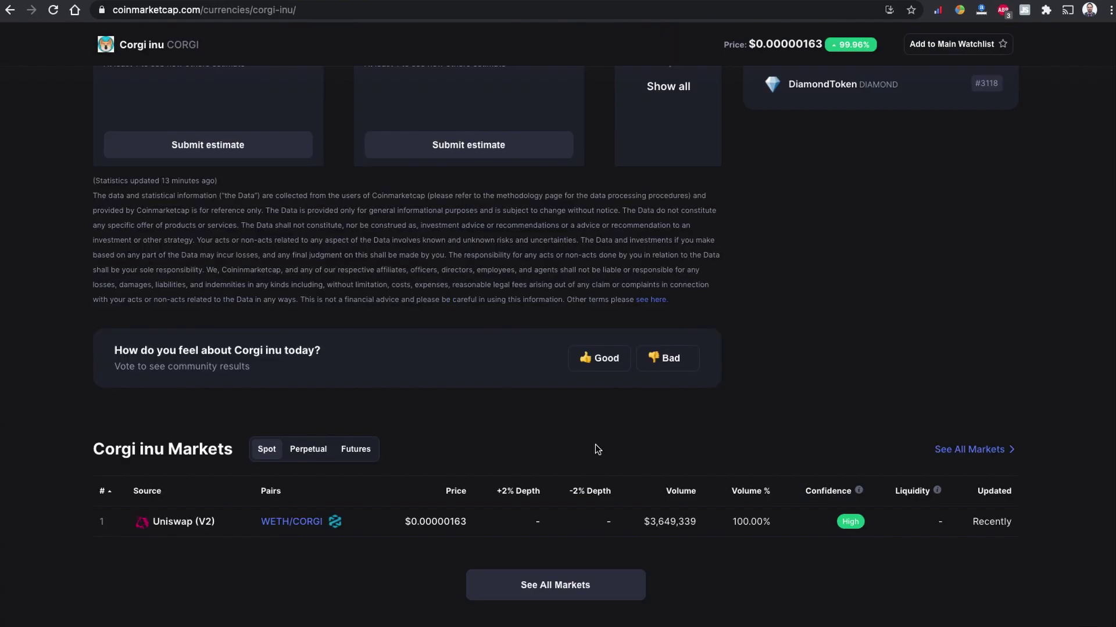
scroll(700, 433, down, 1)
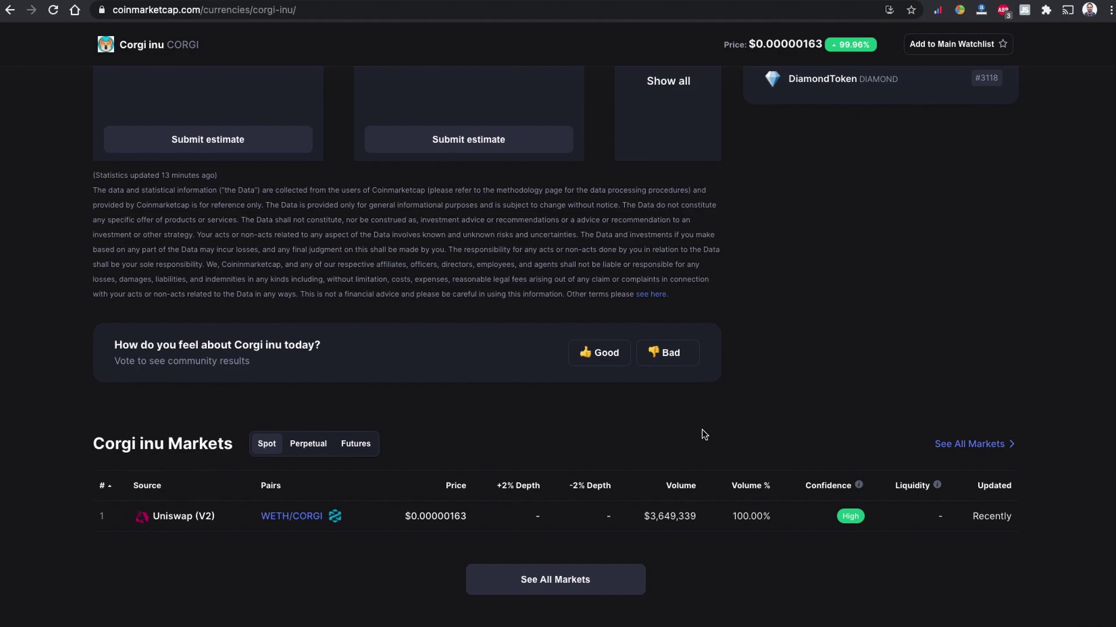
scroll(706, 436, up, 8)
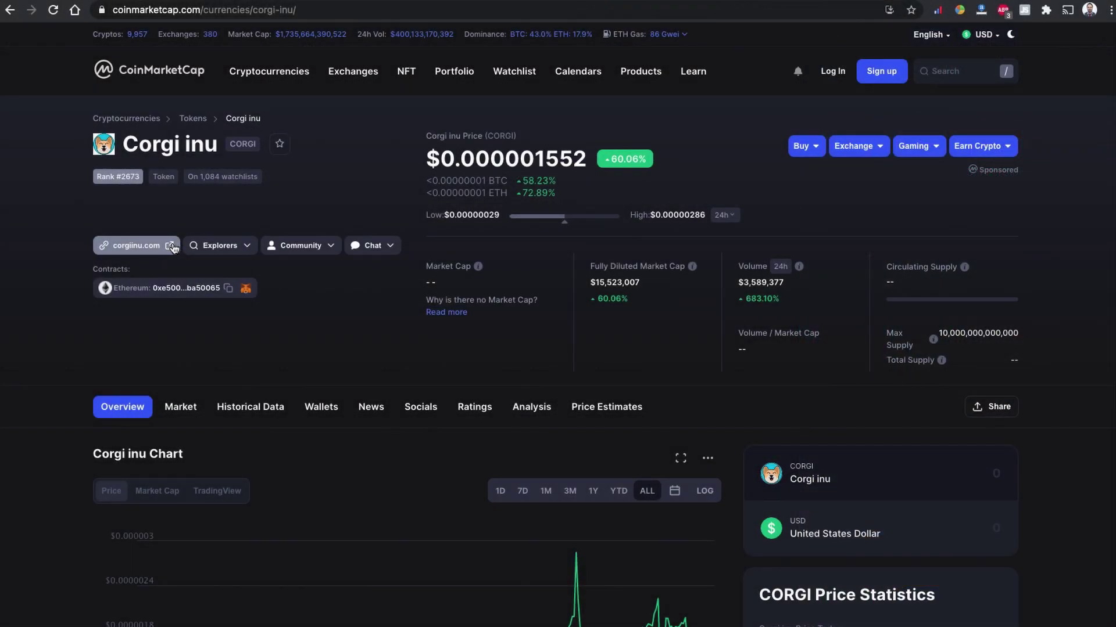
Visit corgiinu.com from the CORGI listing and scroll through the site's sections
click(172, 245)
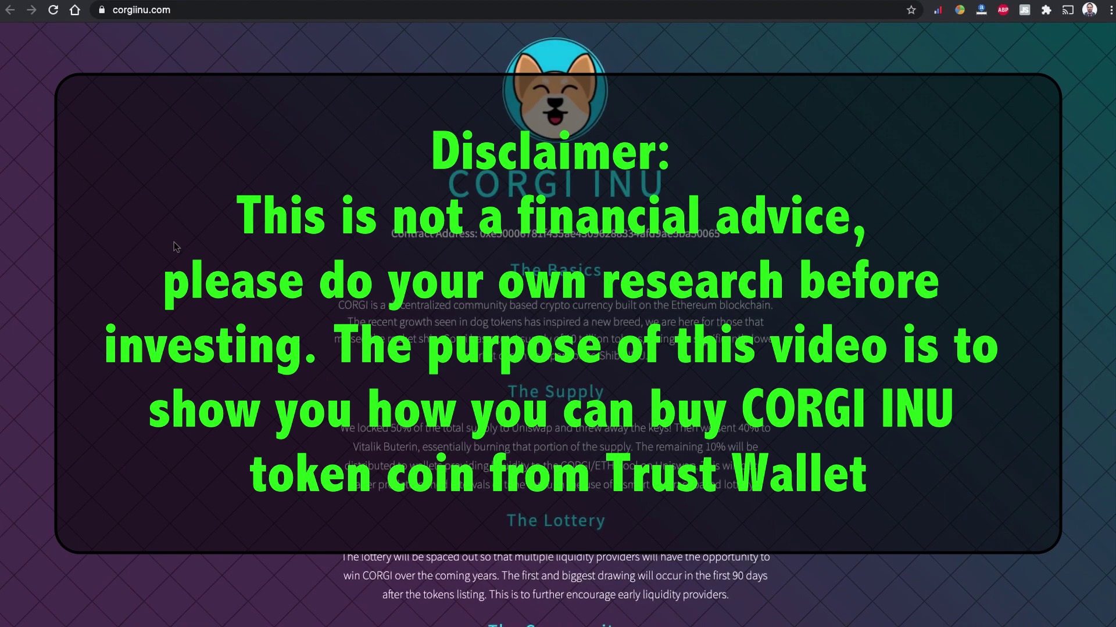
scroll(720, 447, down, 6)
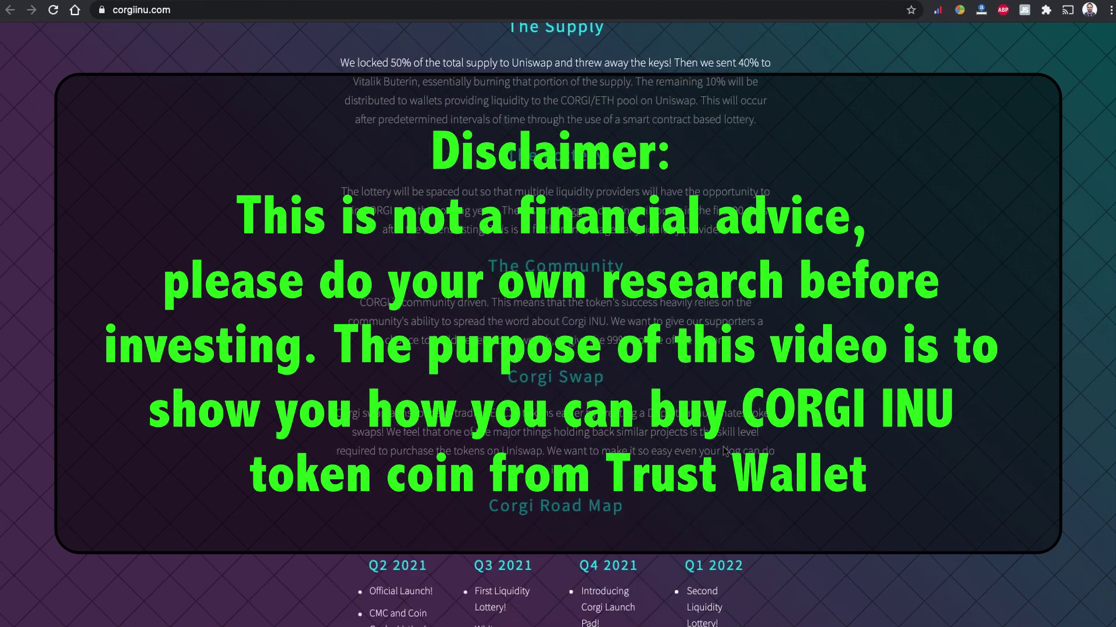
scroll(725, 452, down, 4)
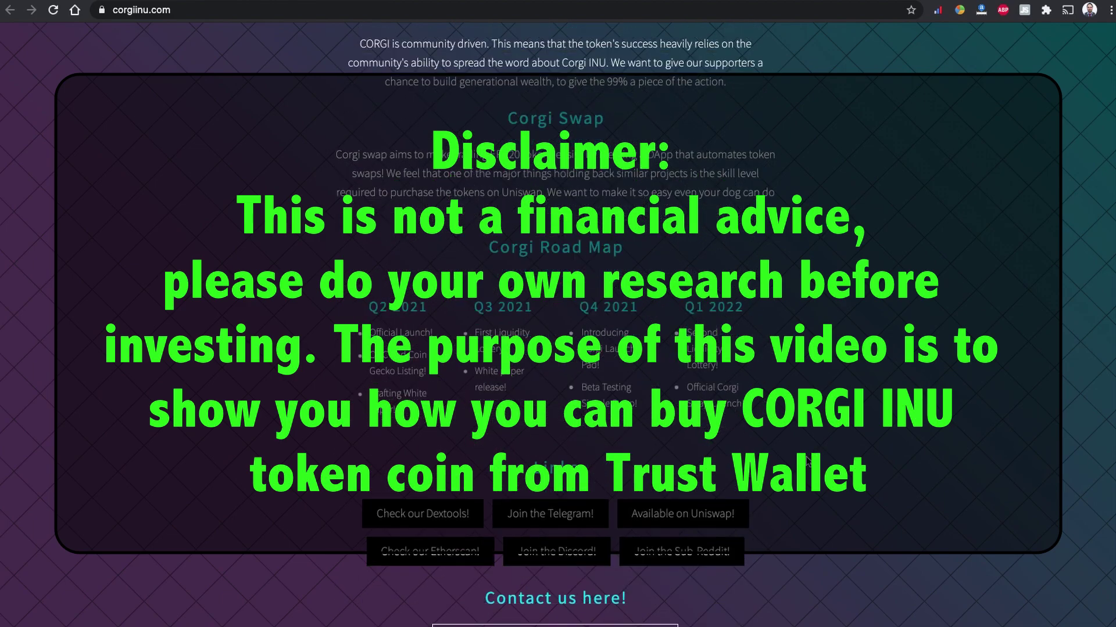
scroll(807, 462, up, 15)
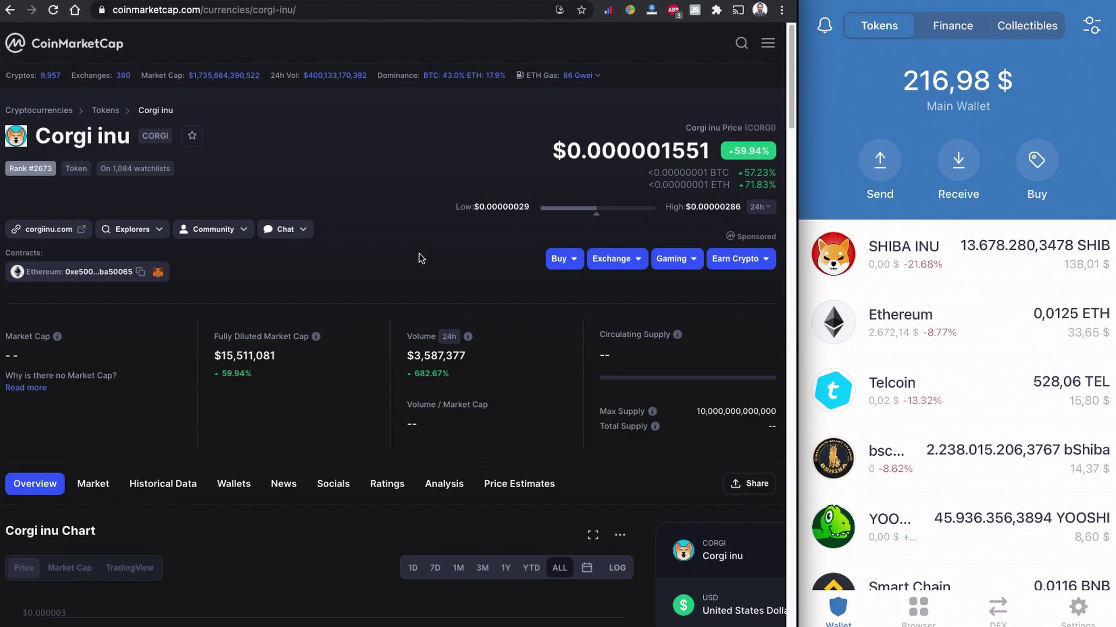
Go to uniswap.org in a new tab and launch the Uniswap trading app
key(super+t)
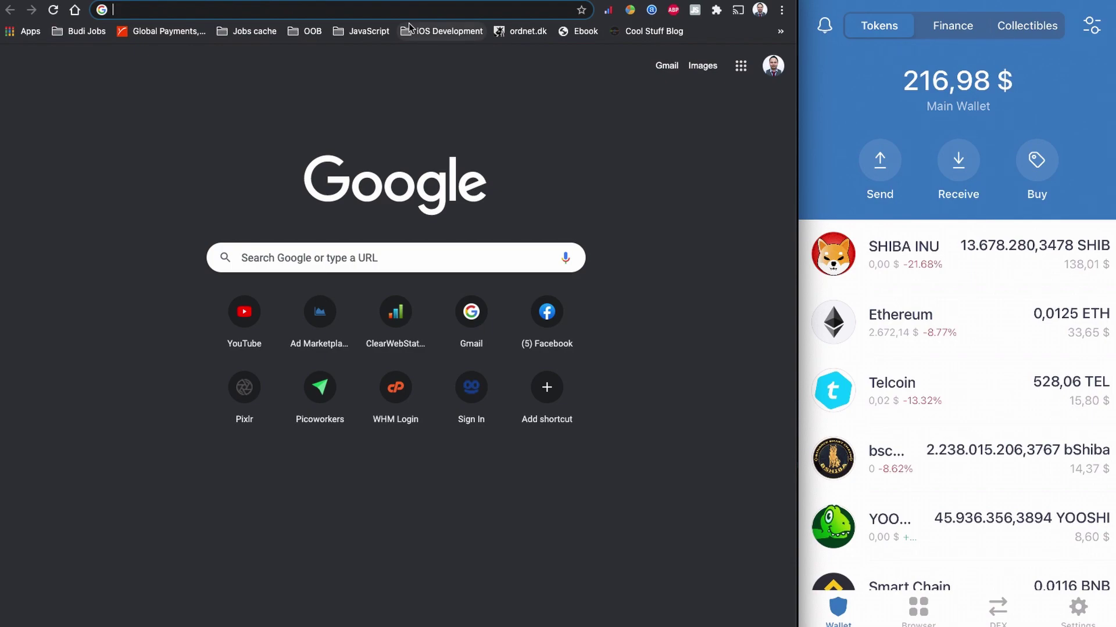
text(un)
key(BackSpace)
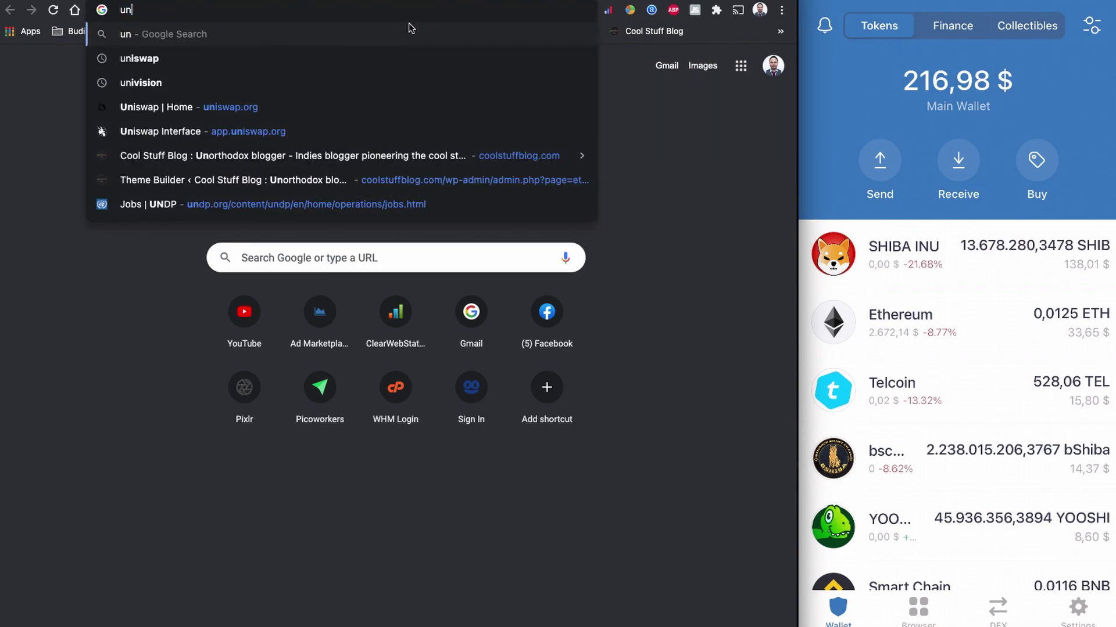
text(i)
key(Return)
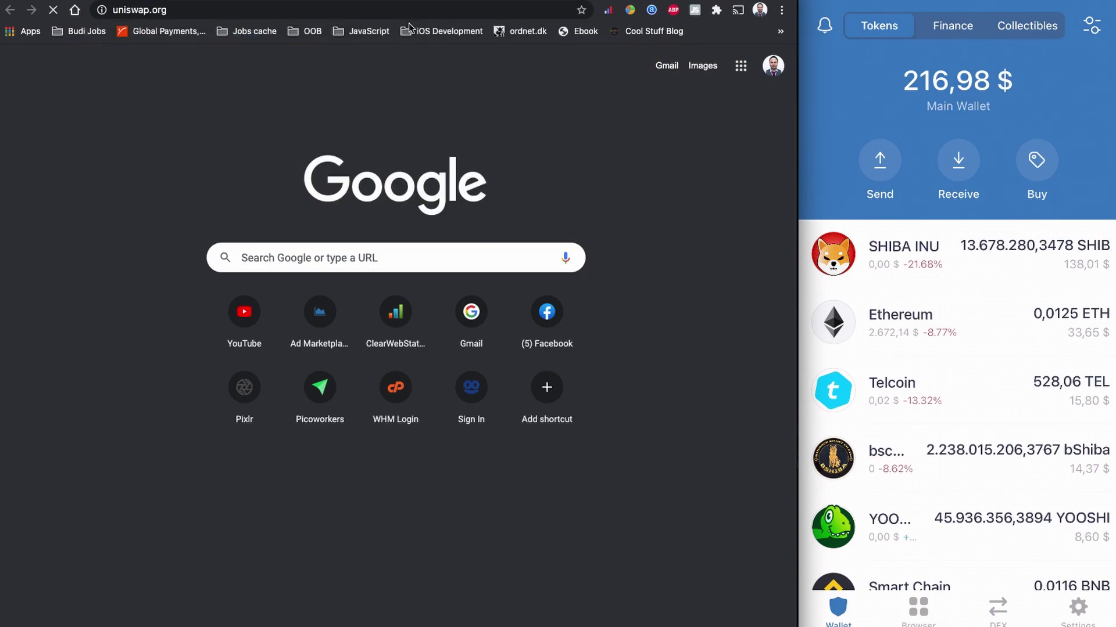
scroll(374, 250, down, 8)
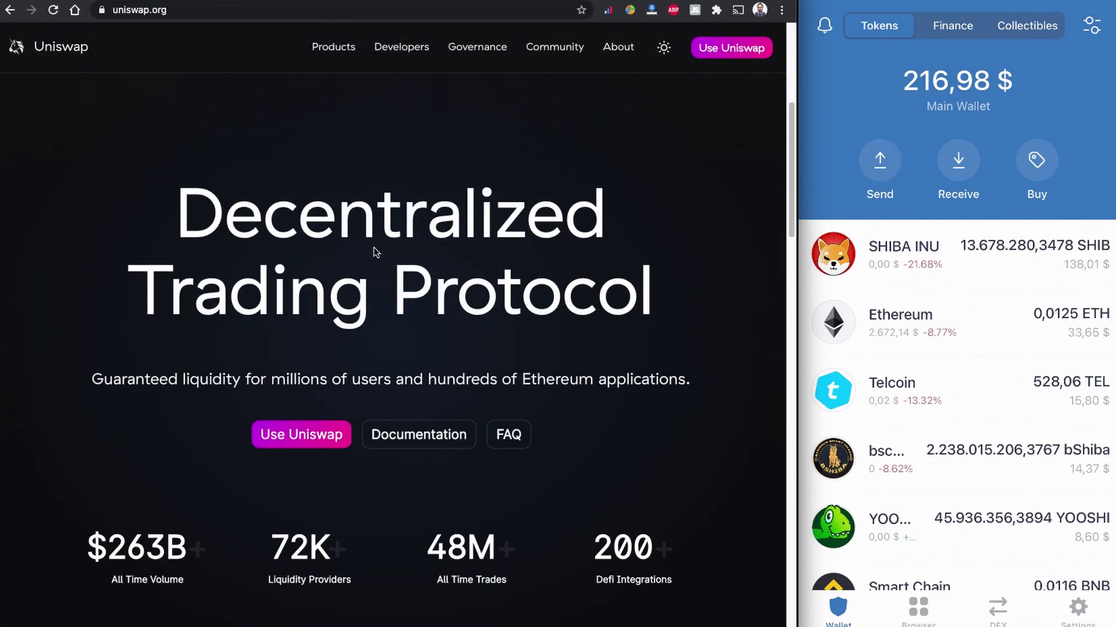
click(314, 370)
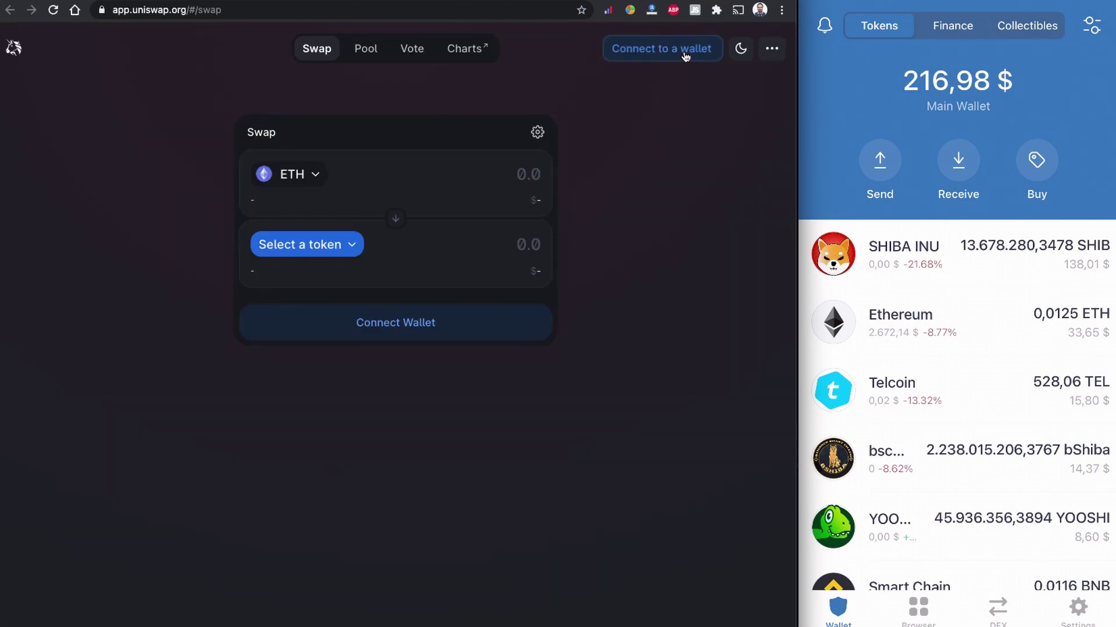
Pair Trust Wallet through the WalletConnect QR code so the 0.01259 ETH balance appears
click(685, 54)
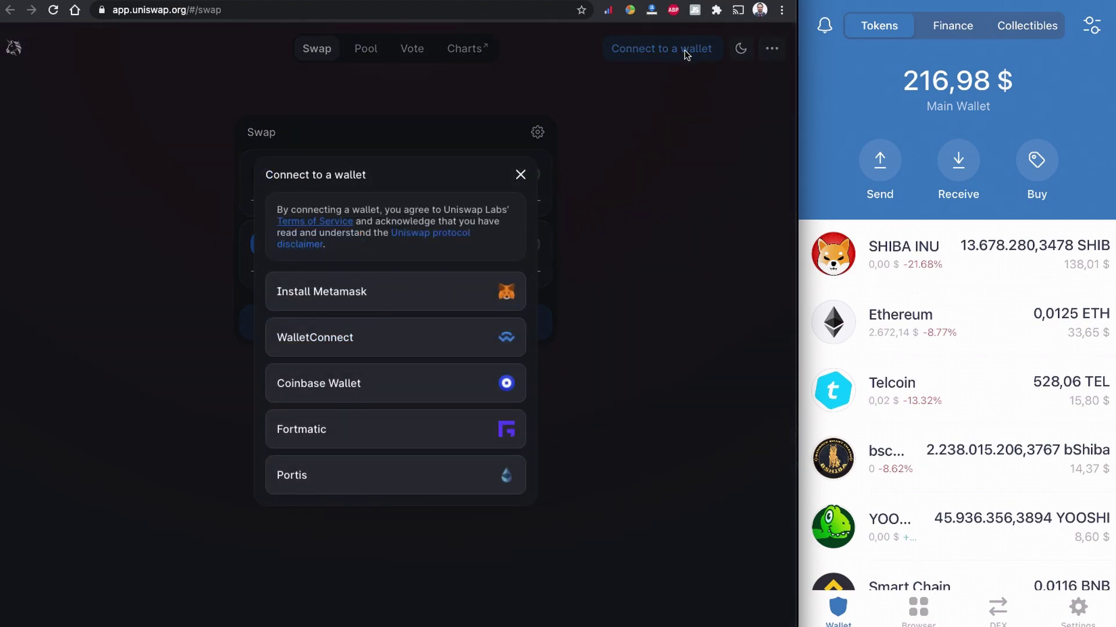
click(411, 347)
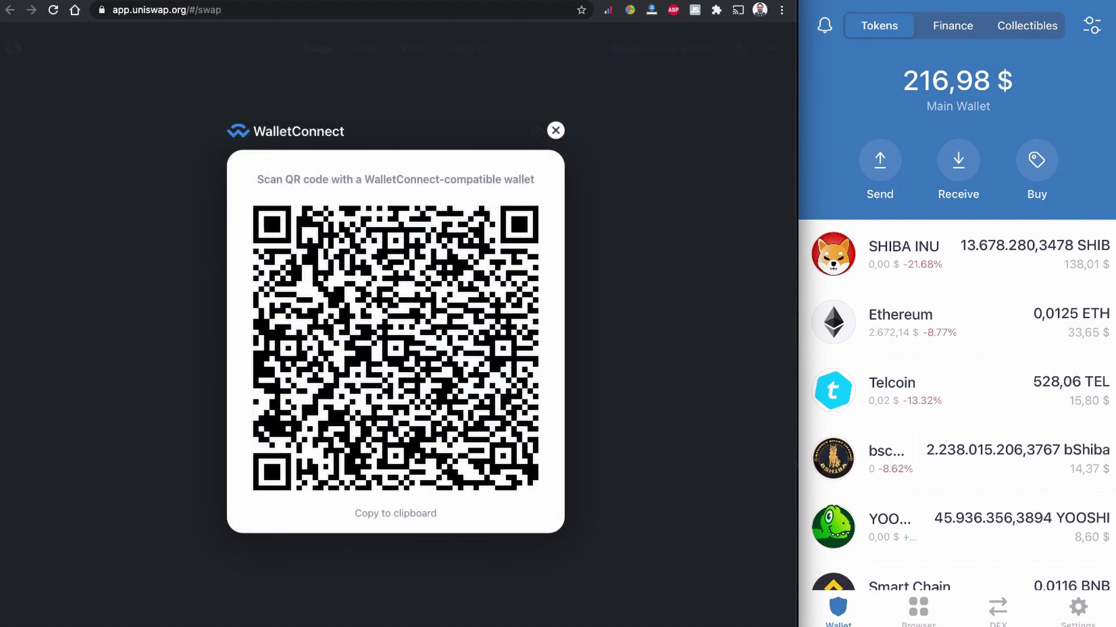
click(1078, 608)
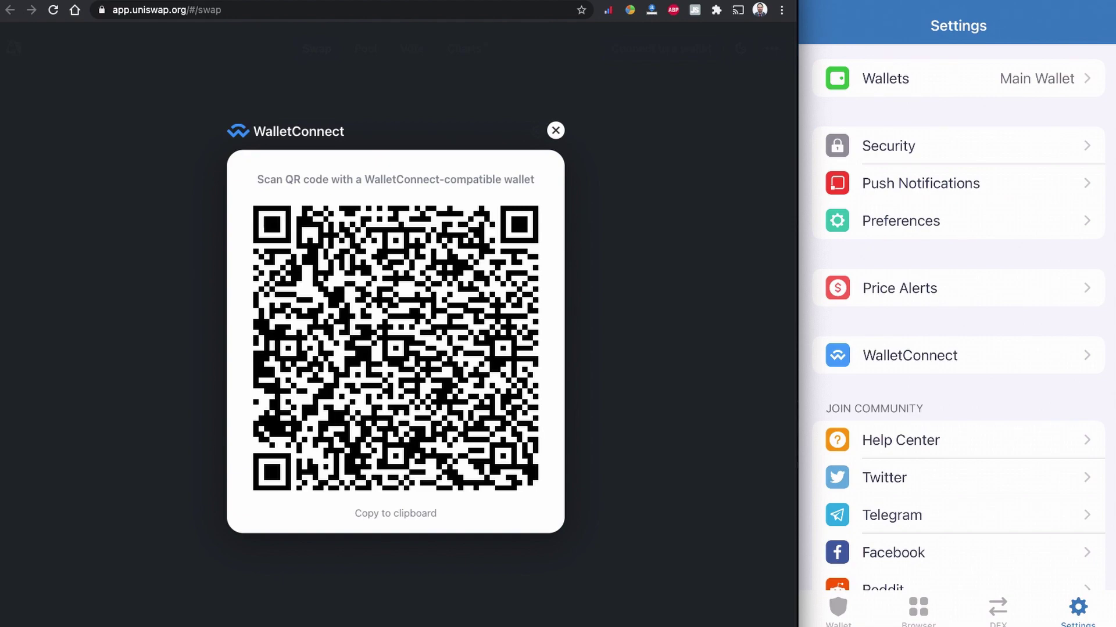
click(909, 356)
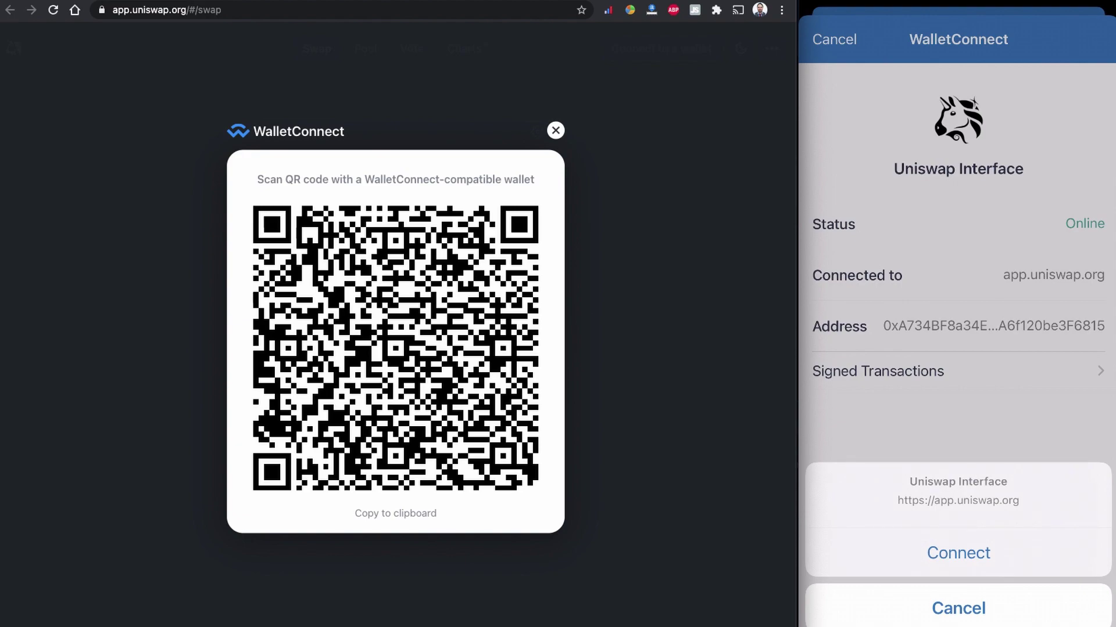
click(958, 553)
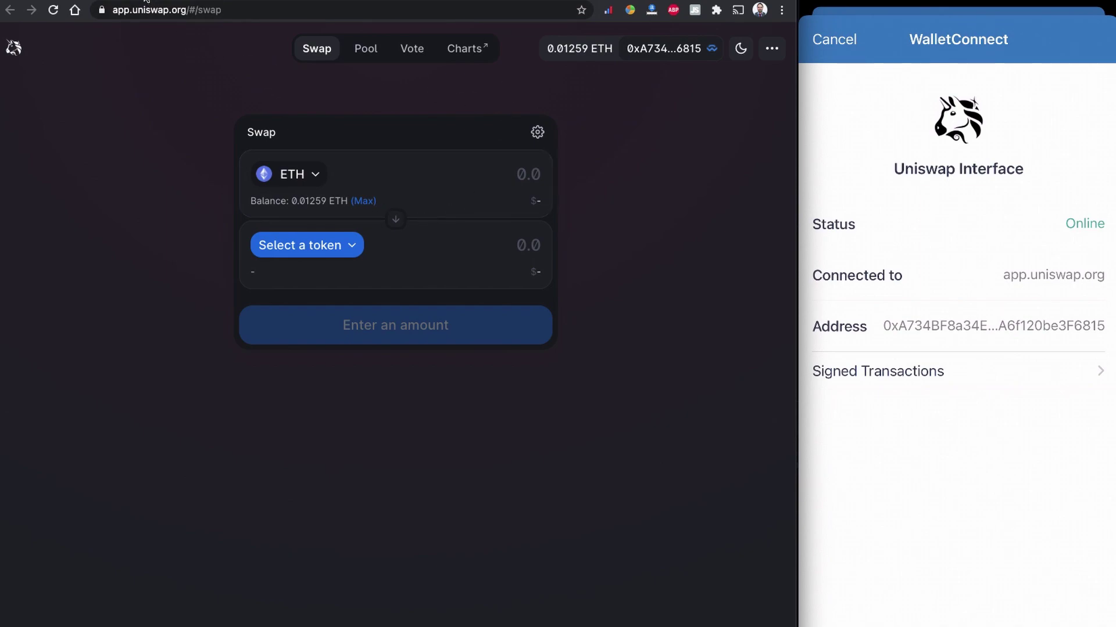
Copy Corgi inu's Ethereum contract address on CoinMarketCap and go back to the Uniswap tab
click(116, 2)
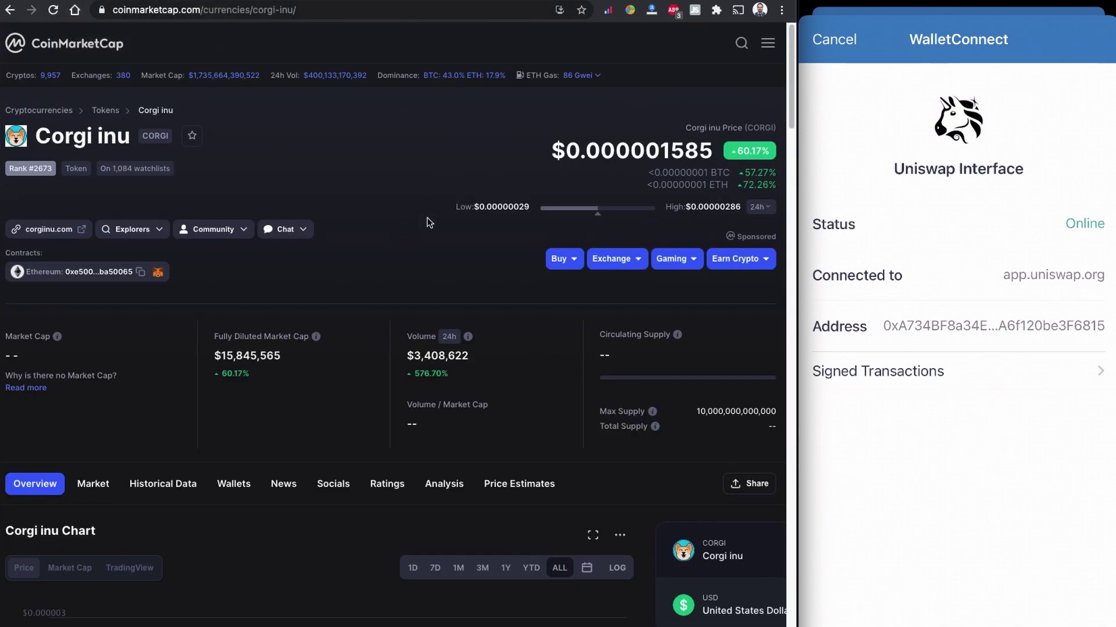
scroll(427, 225, down, 1)
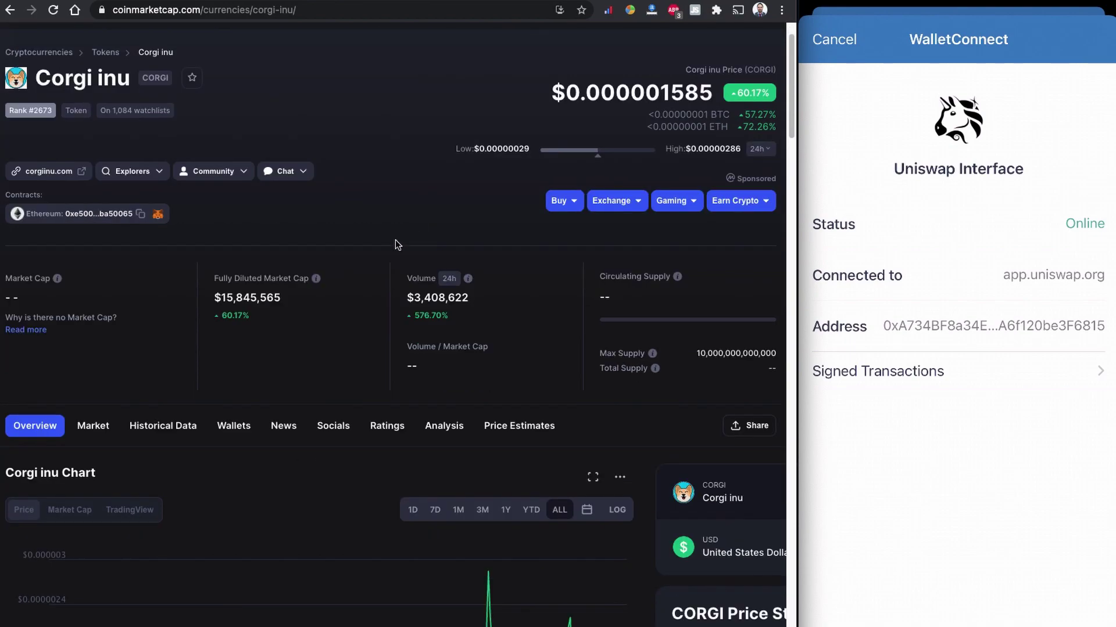
click(140, 214)
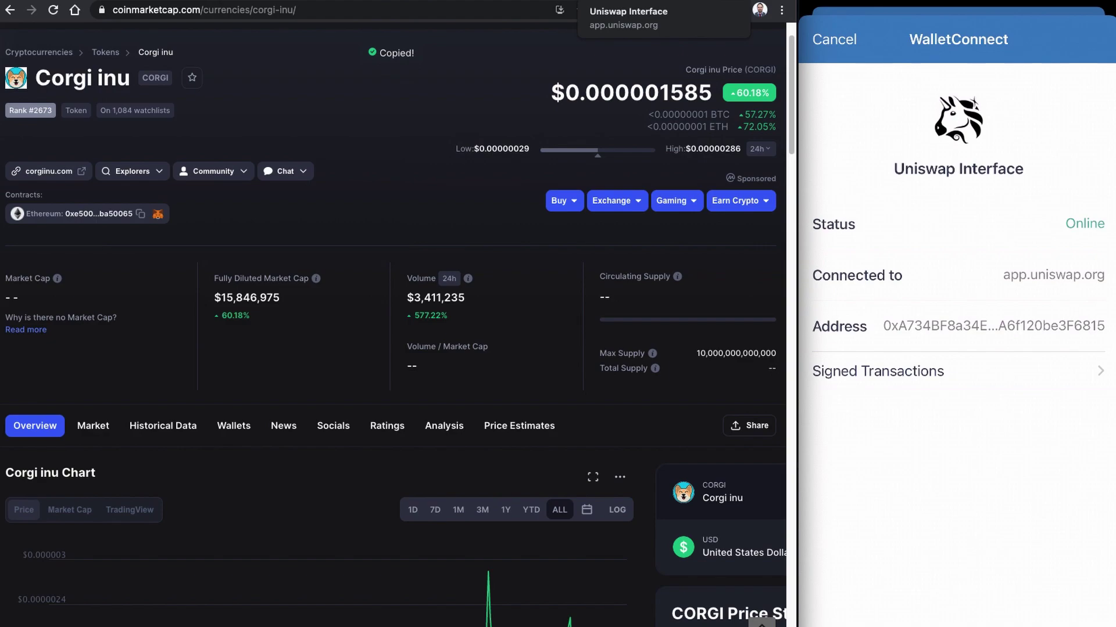
click(639, 6)
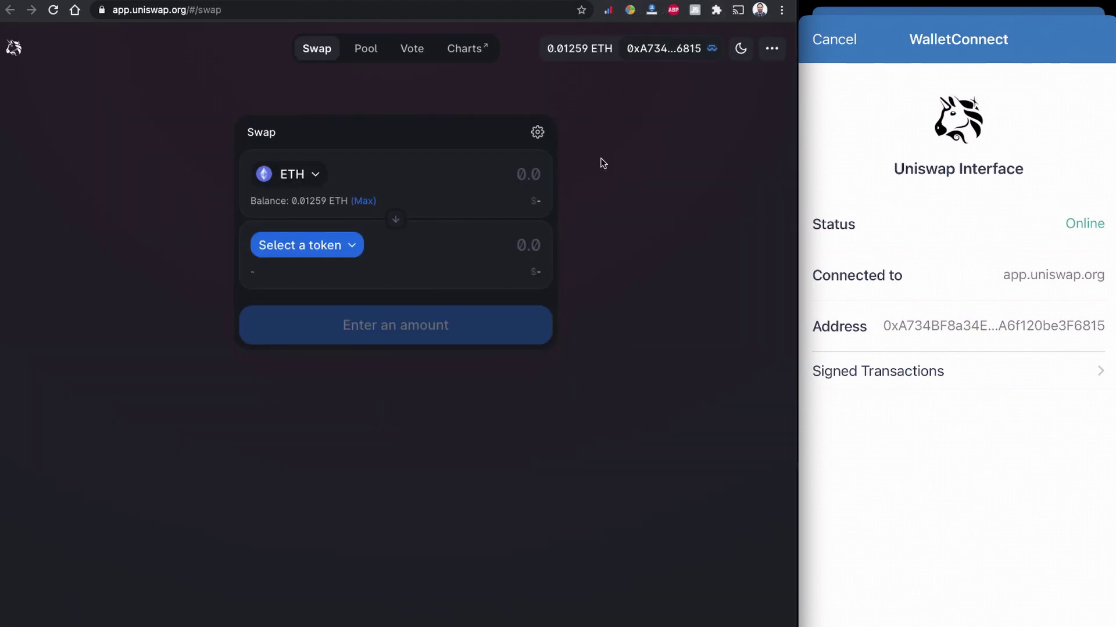
Paste the CORGI contract address into the token search and import Corgi Inu as the output token
click(348, 249)
right_click(403, 138)
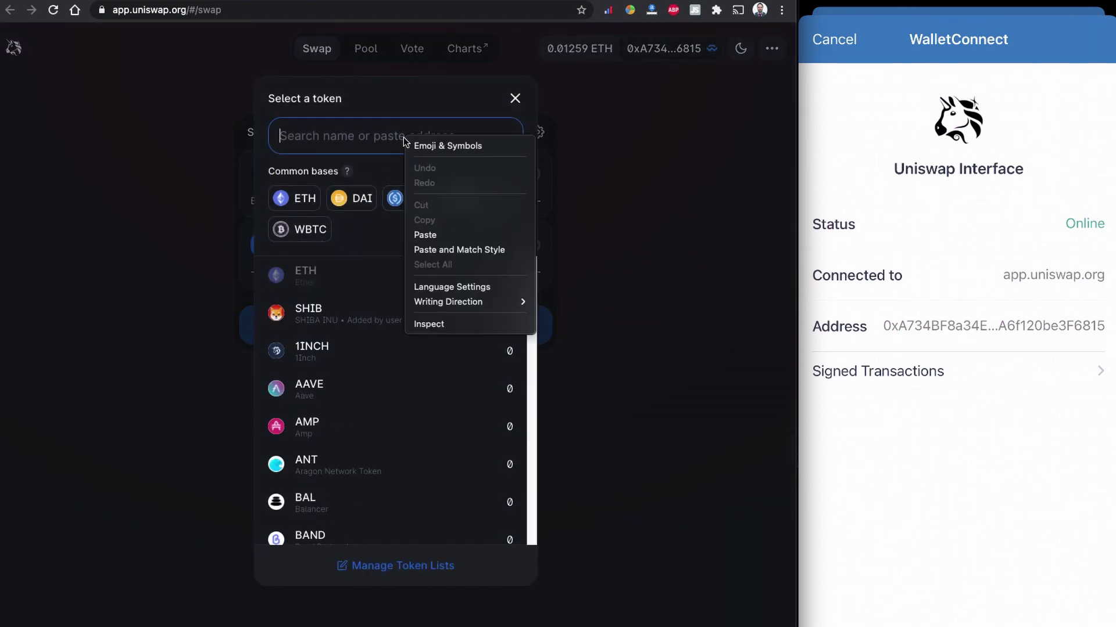
click(447, 235)
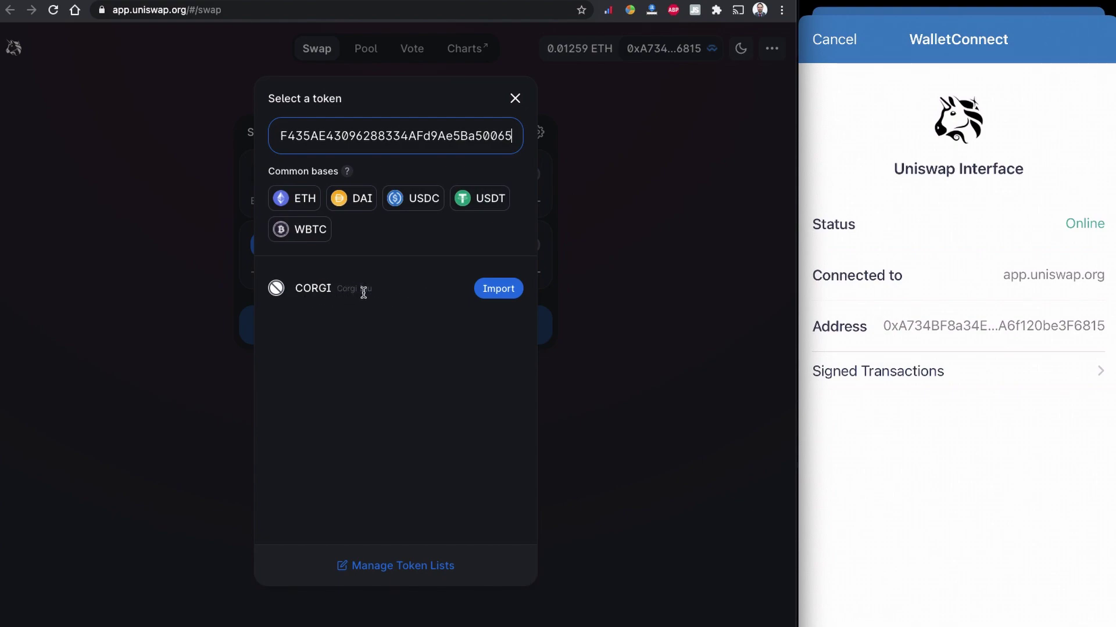
click(505, 297)
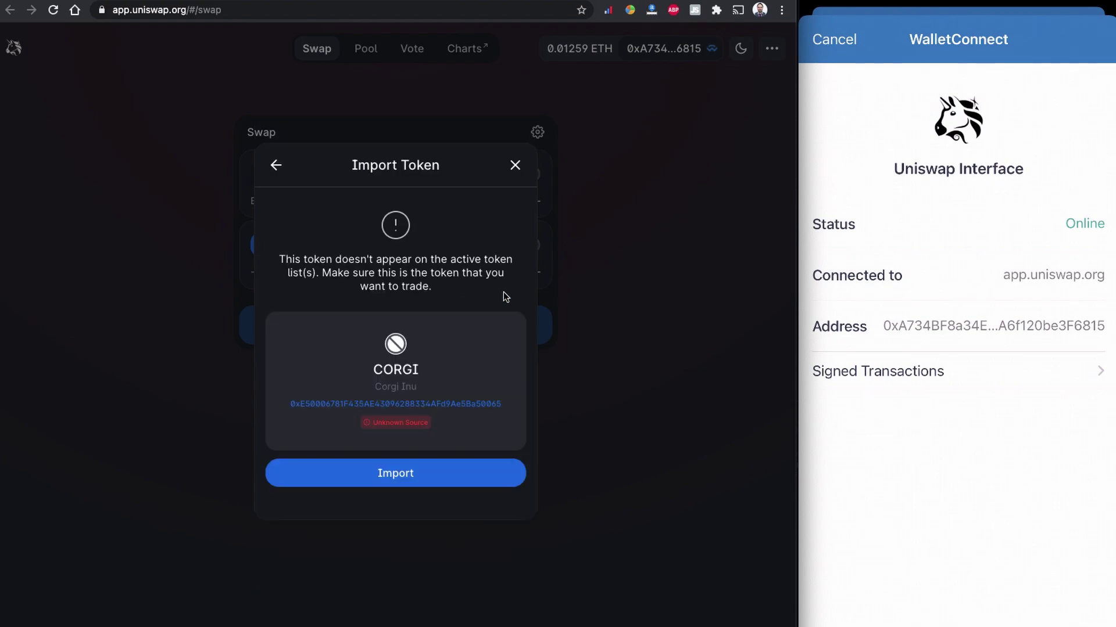
click(424, 482)
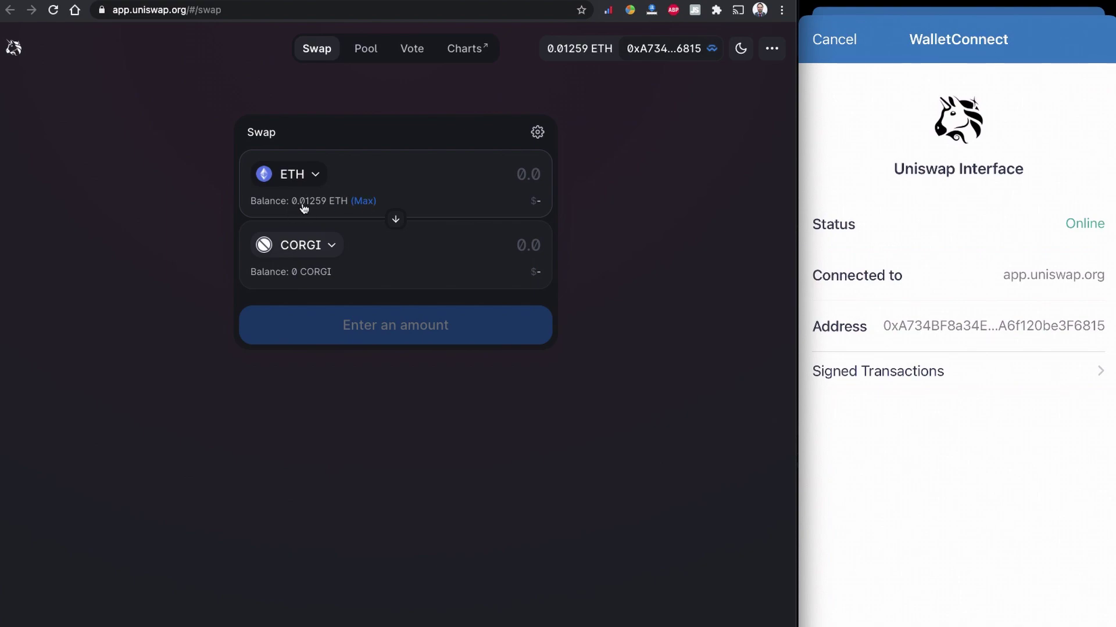
Trim the maximum ETH amount to 0.002 and route the trade through V2 for 30303800 CORGI
click(369, 204)
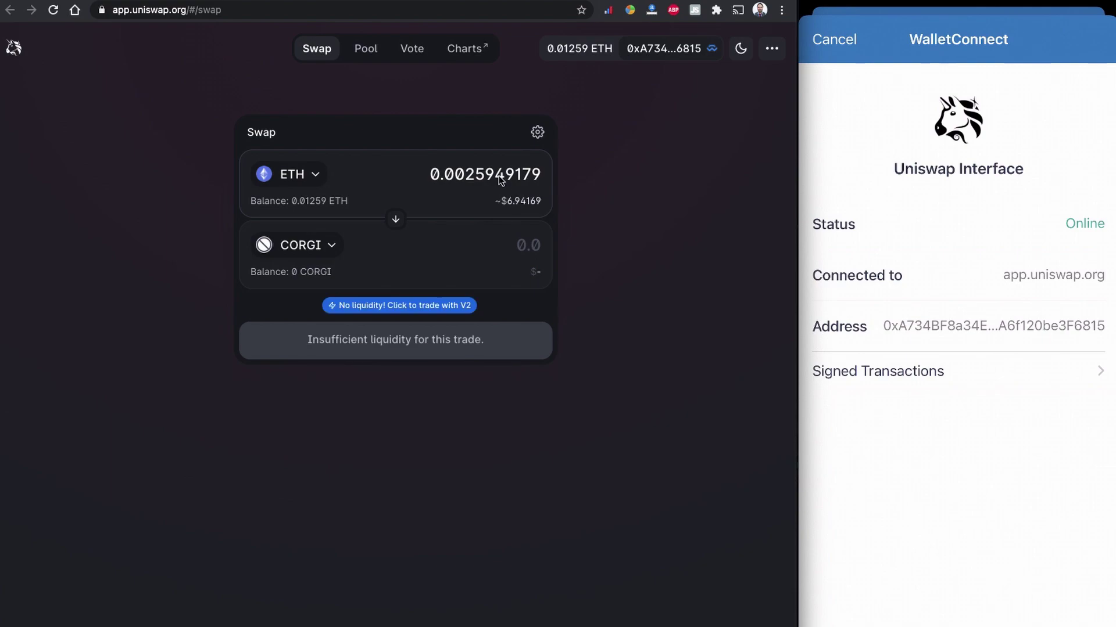
drag(475, 174, 558, 186)
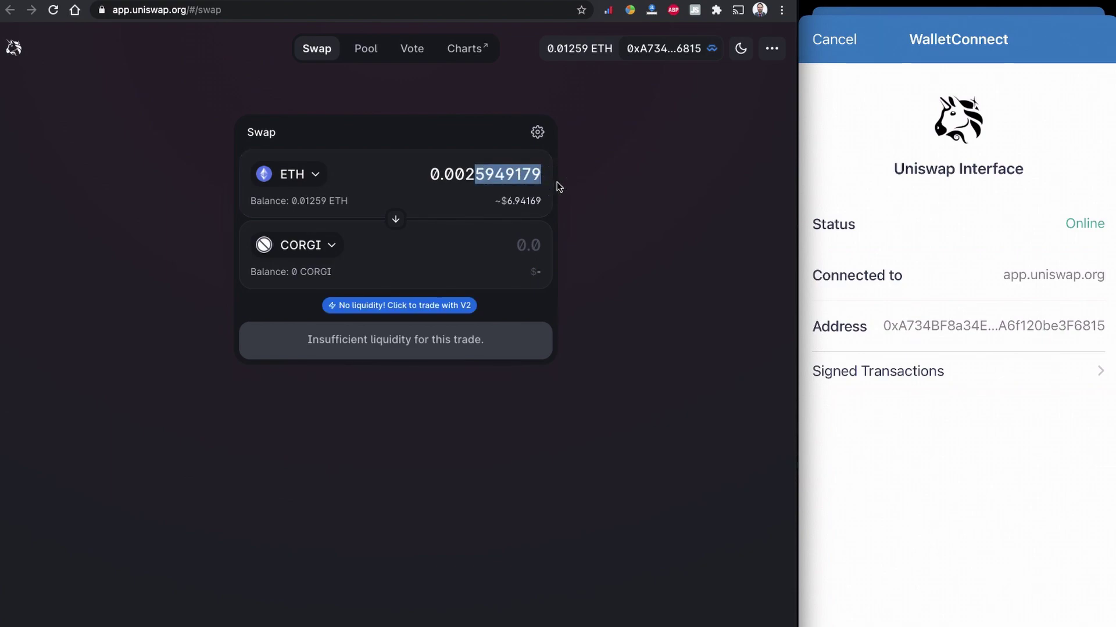
key(BackSpace)
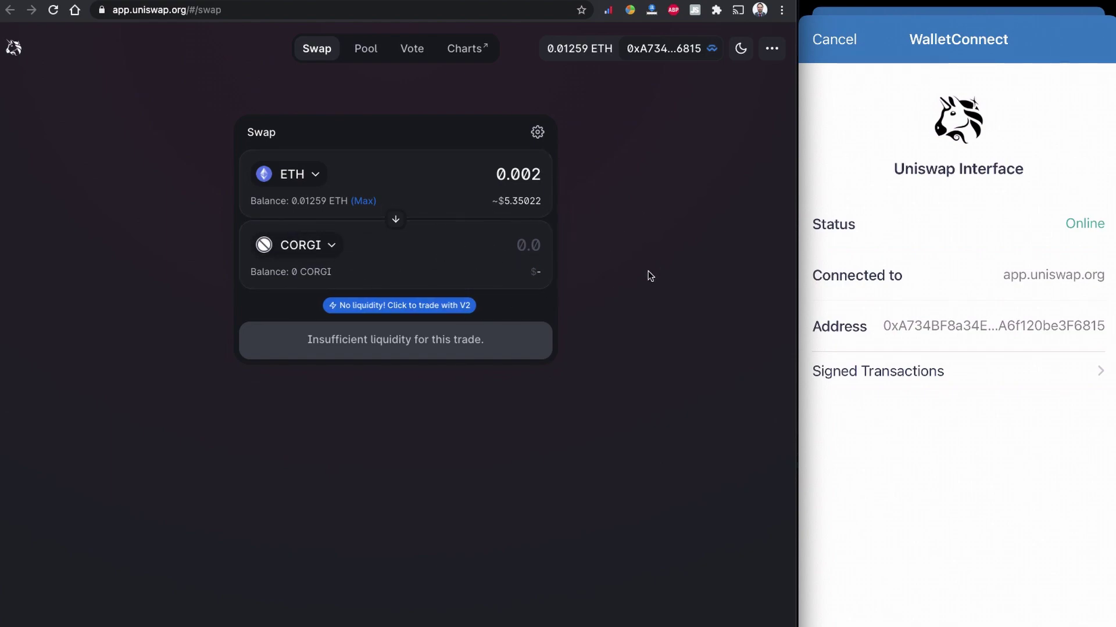
click(446, 306)
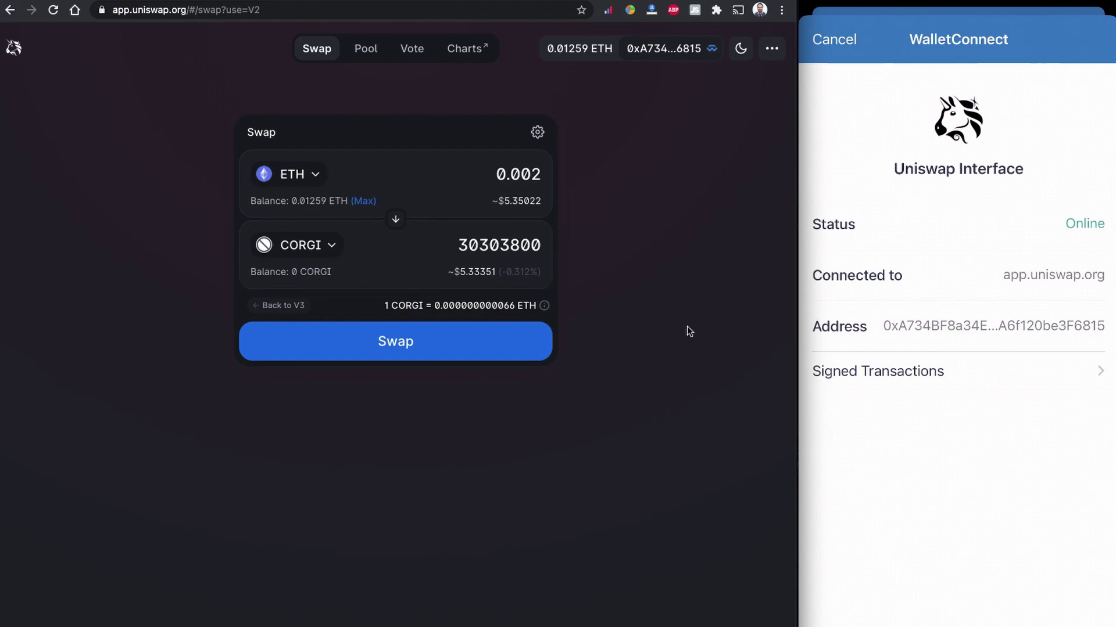
Review and confirm the 0.002 ETH to 30303800 CORGI swap, sending it to the wallet
click(442, 351)
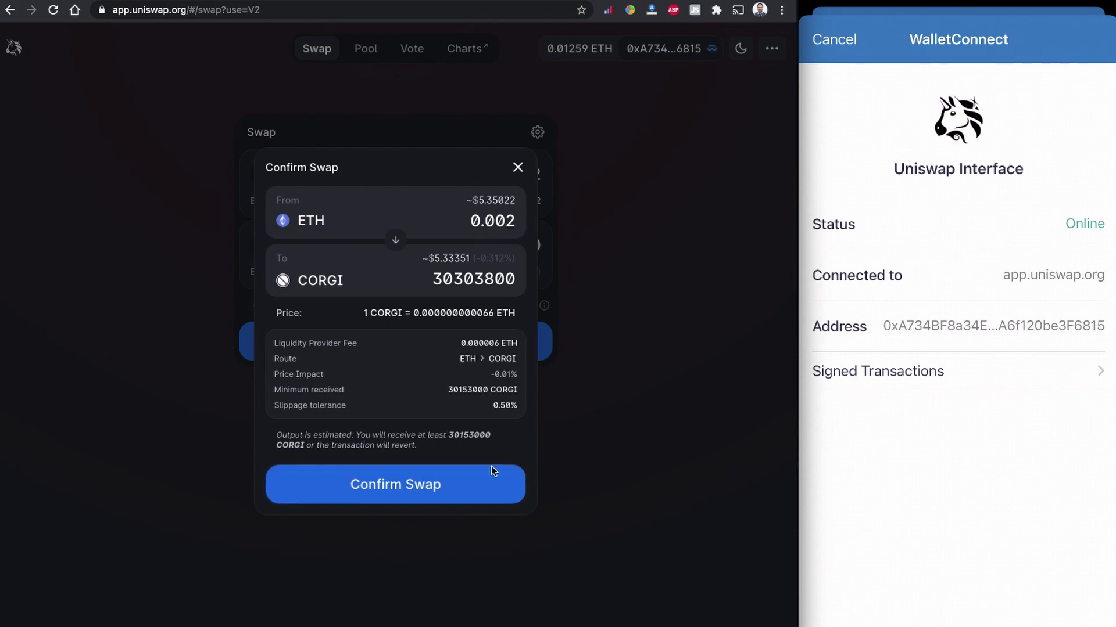
click(475, 493)
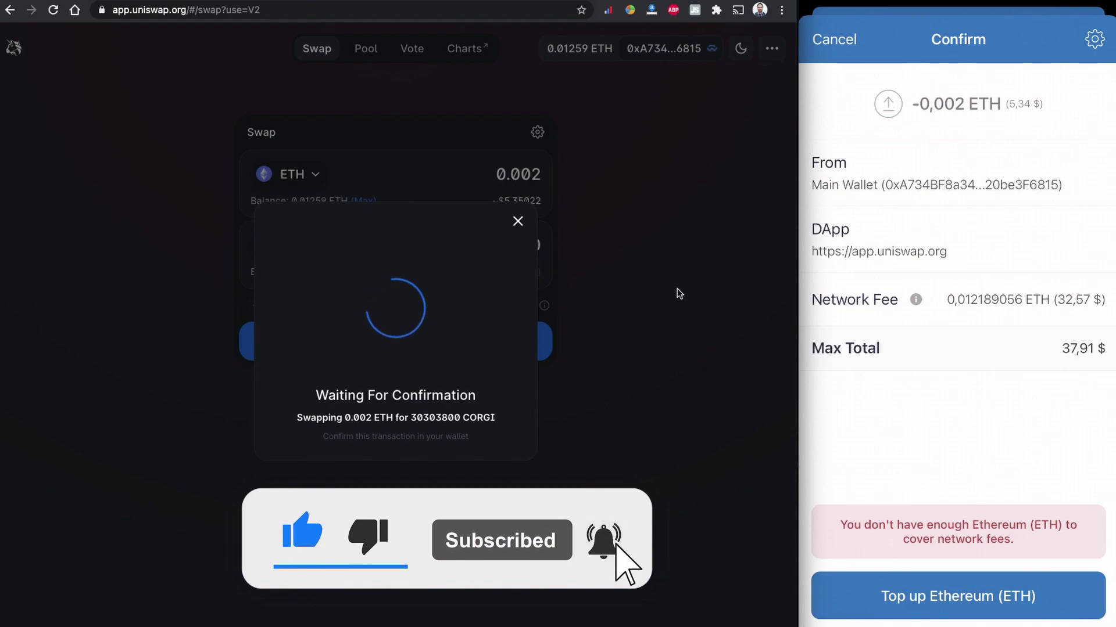
mouse_move(931, 201)
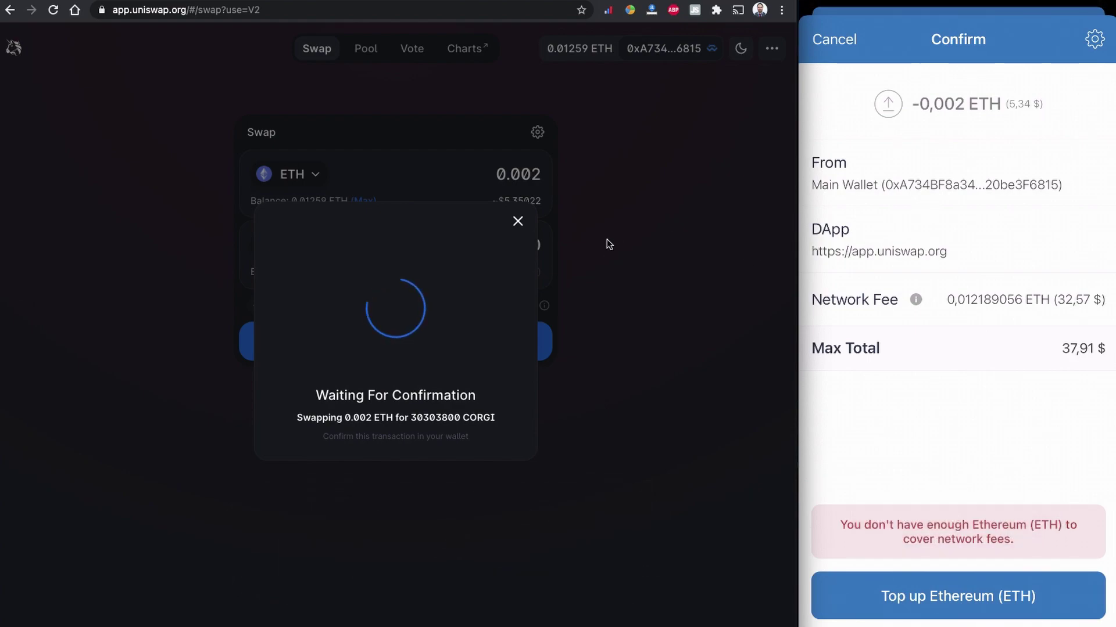